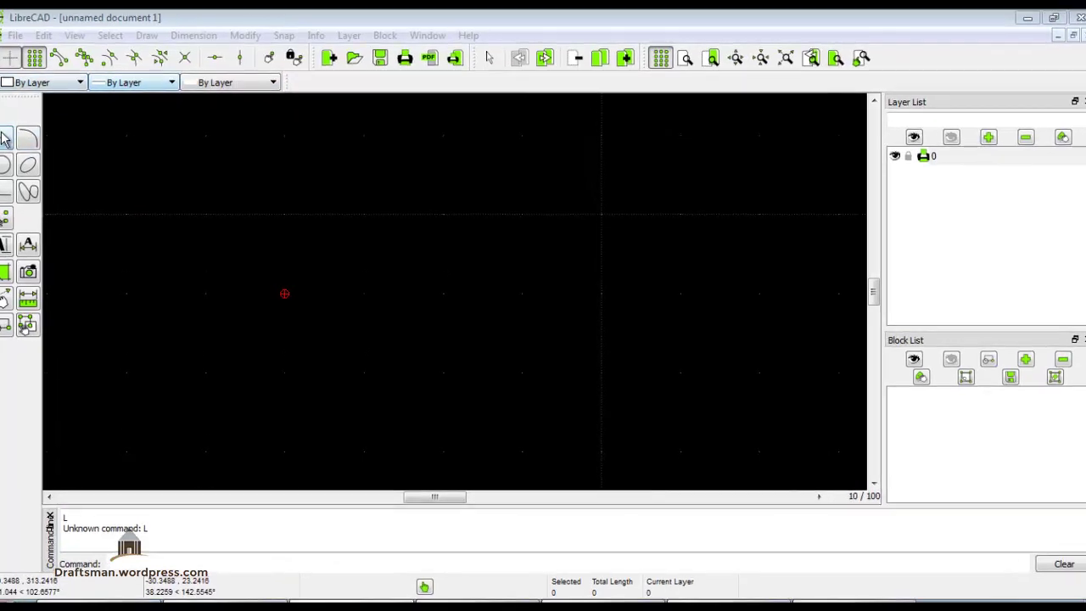
# Step: Start a 3-sided polygon (centre, corner) and place its centre left of the drawing's middle
pyautogui.click(11, 140)
pyautogui.click(38, 299)
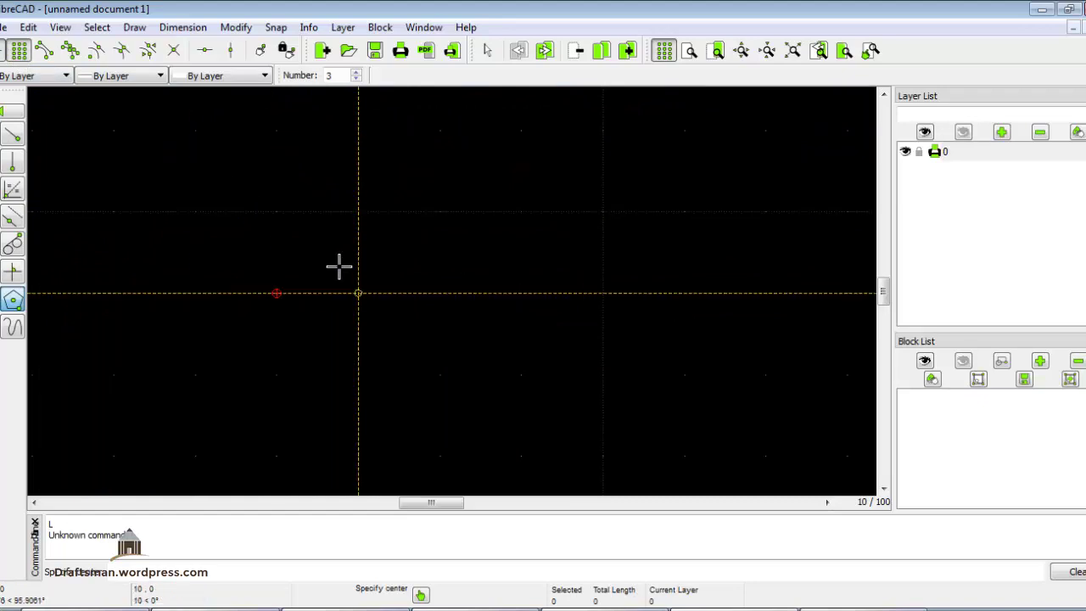
pyautogui.scroll(-2, 338, 266)
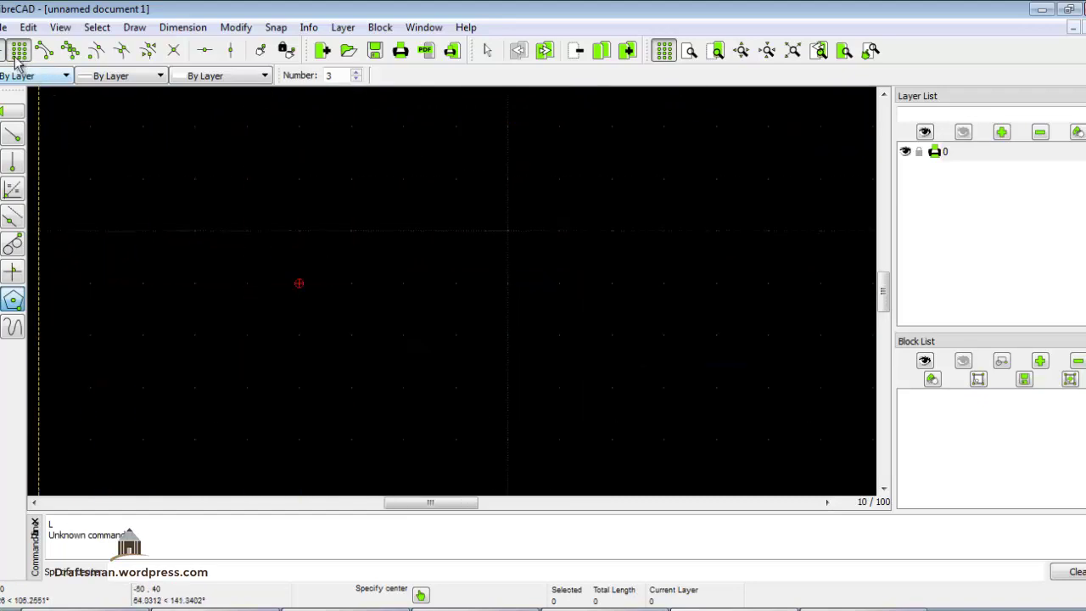
pyautogui.click(205, 407)
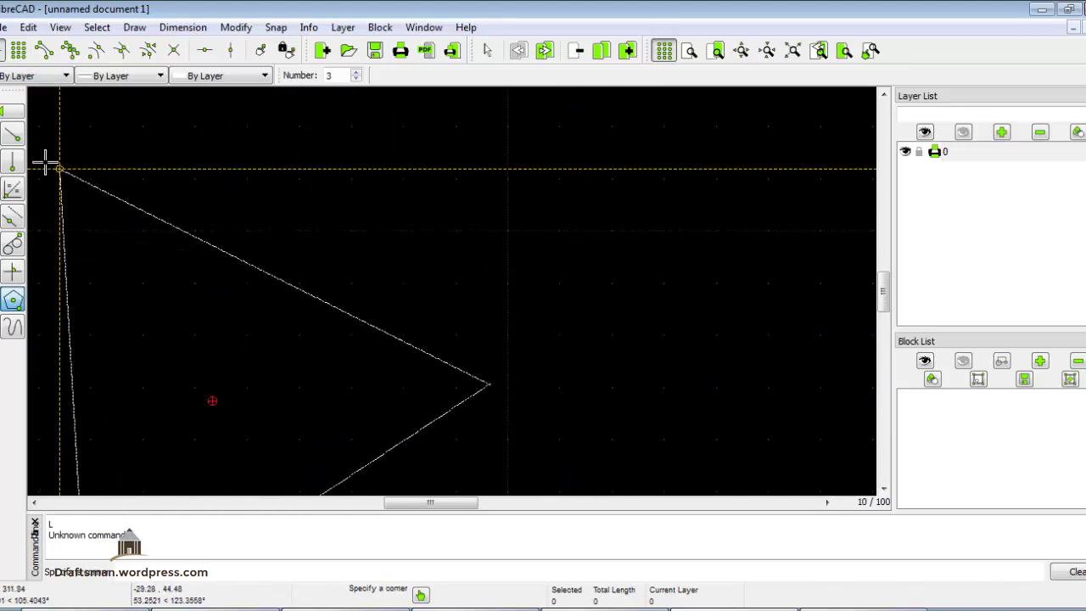
# Step: Draw an open white four-segment line chain around the middle of the drawing
pyautogui.click(11, 136)
pyautogui.click(221, 353)
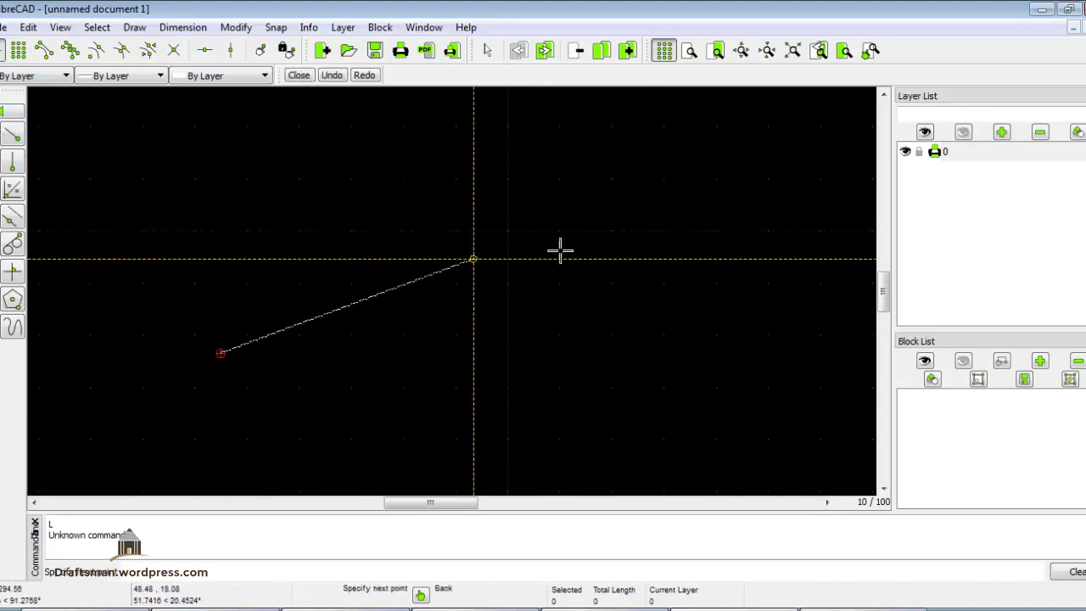
pyautogui.click(670, 246)
pyautogui.click(720, 448)
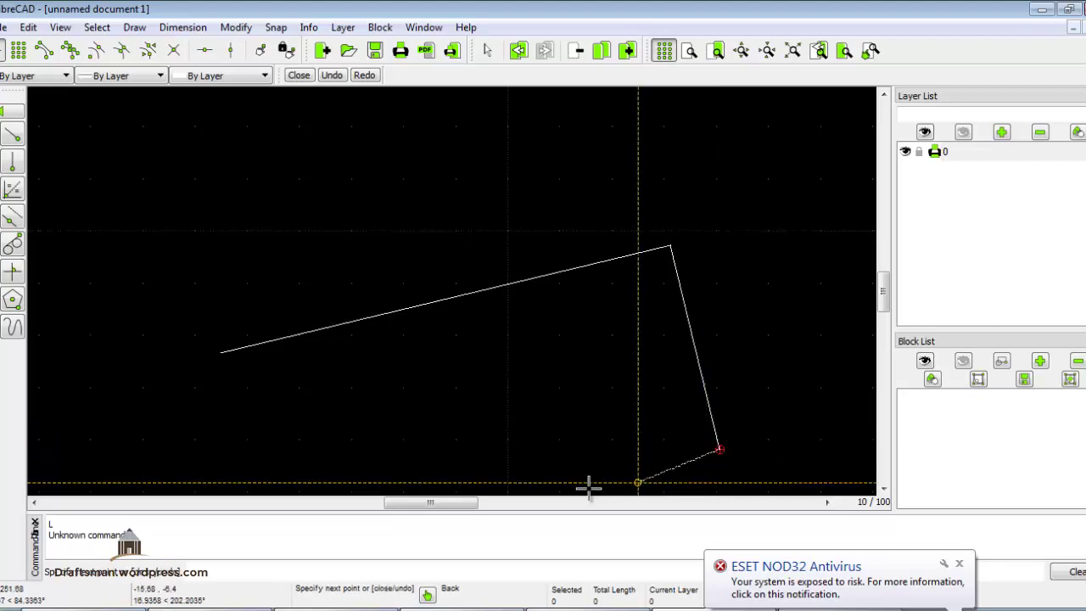
pyautogui.click(432, 488)
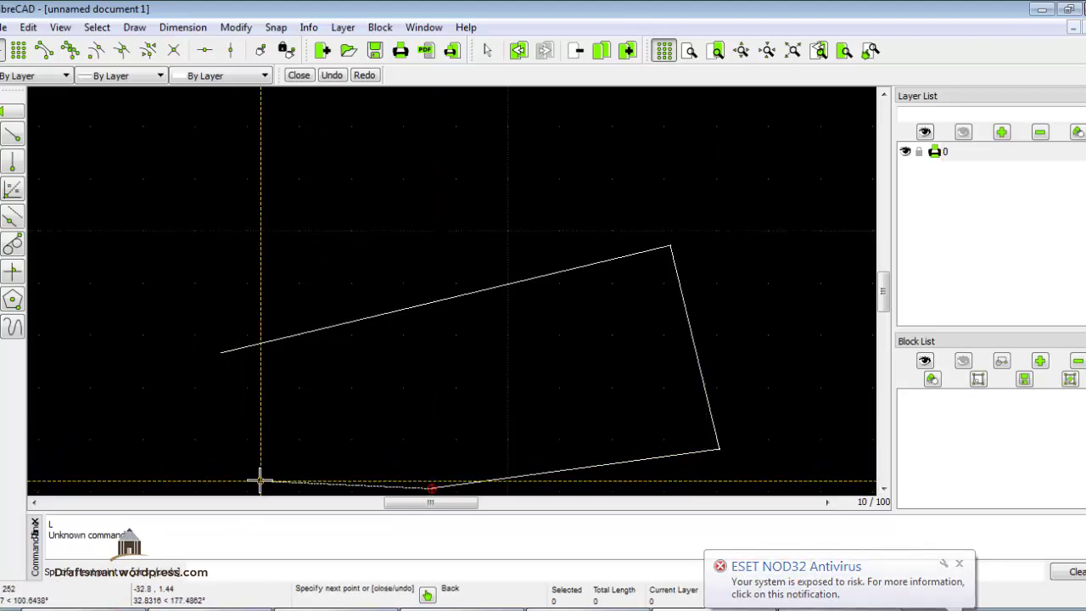
pyautogui.click(141, 426)
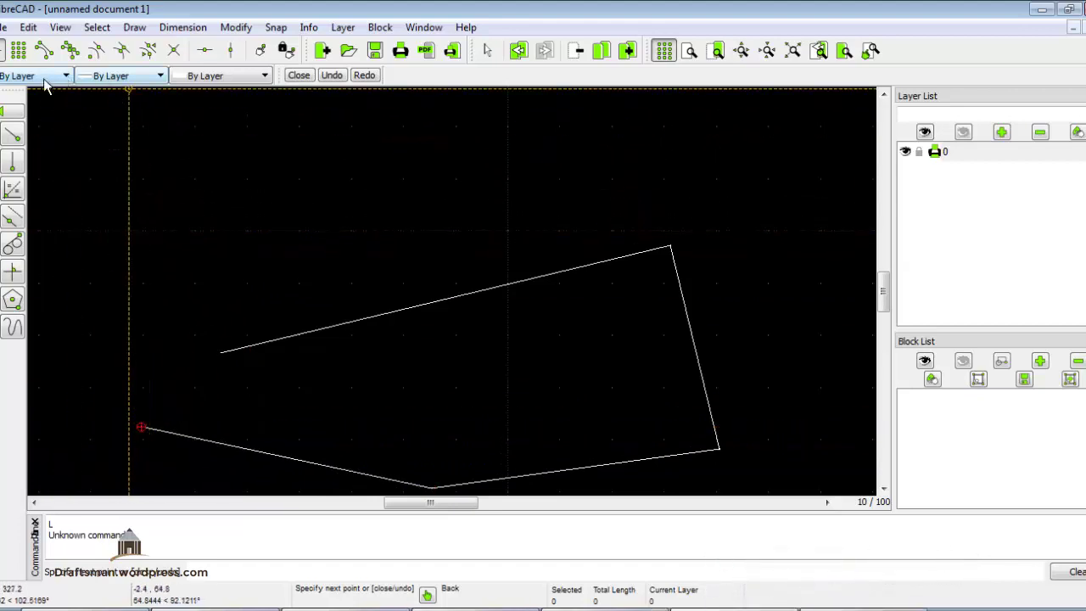
pyautogui.rightClick(127, 233)
# Step: Switch the colour to Red and draw a four-segment red chain above the white one
pyautogui.click(65, 76)
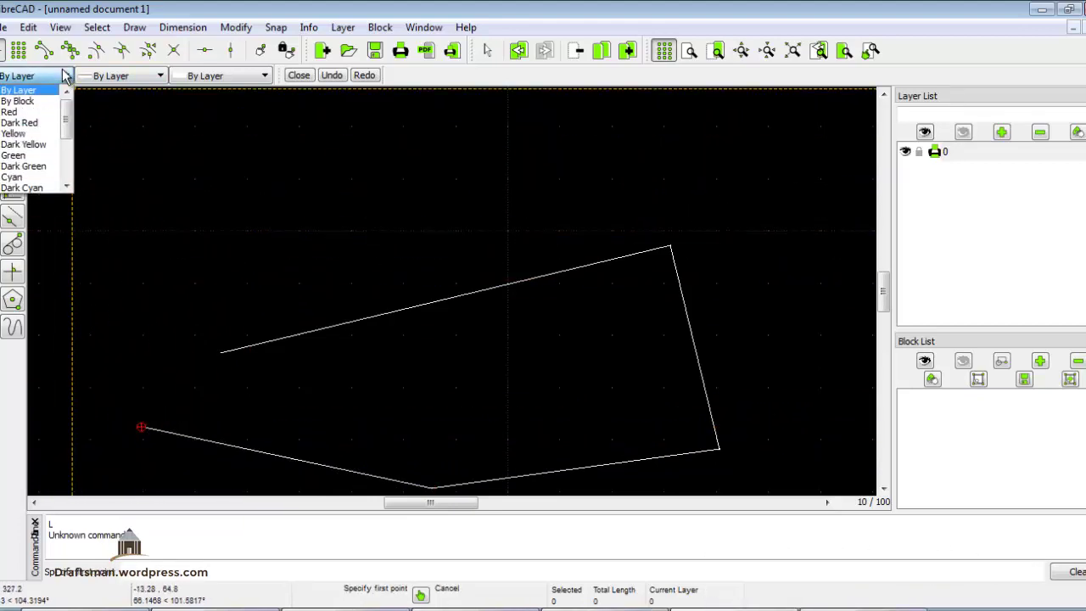
pyautogui.click(44, 116)
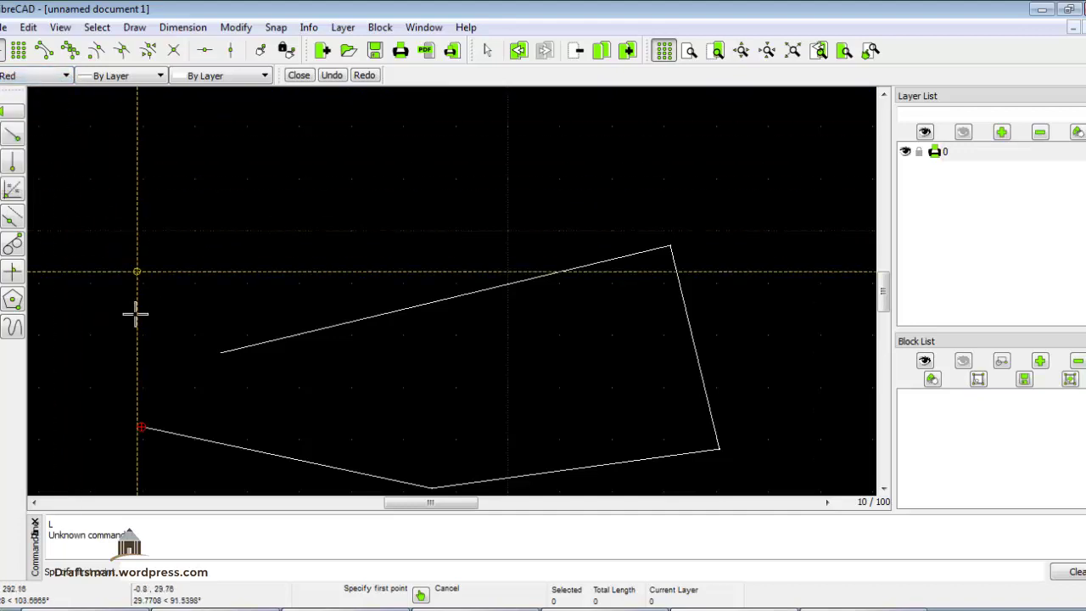
pyautogui.click(129, 344)
pyautogui.click(140, 148)
pyautogui.click(323, 152)
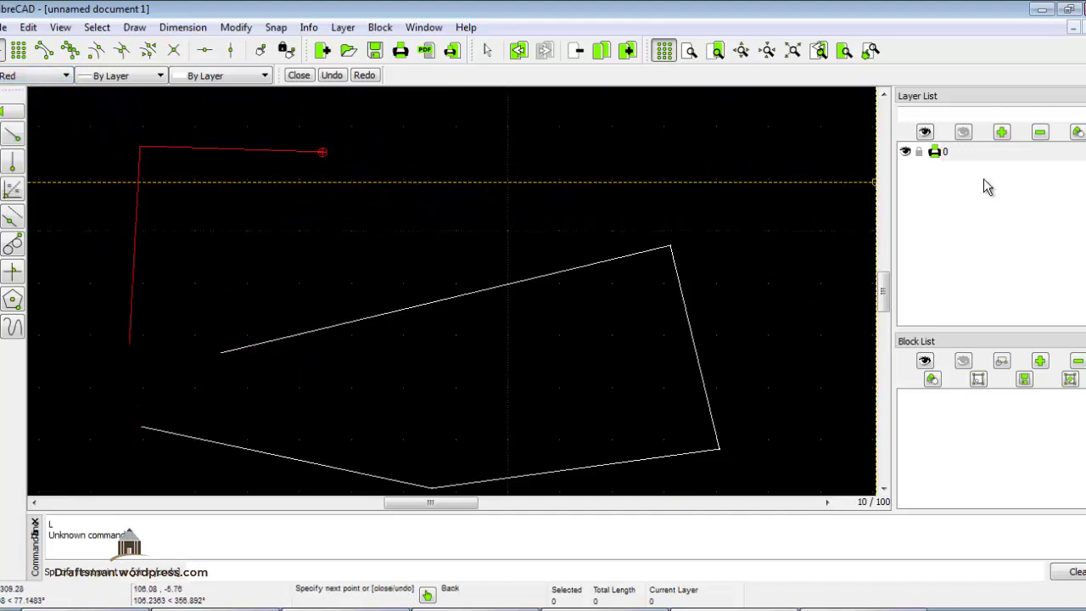
pyautogui.click(407, 252)
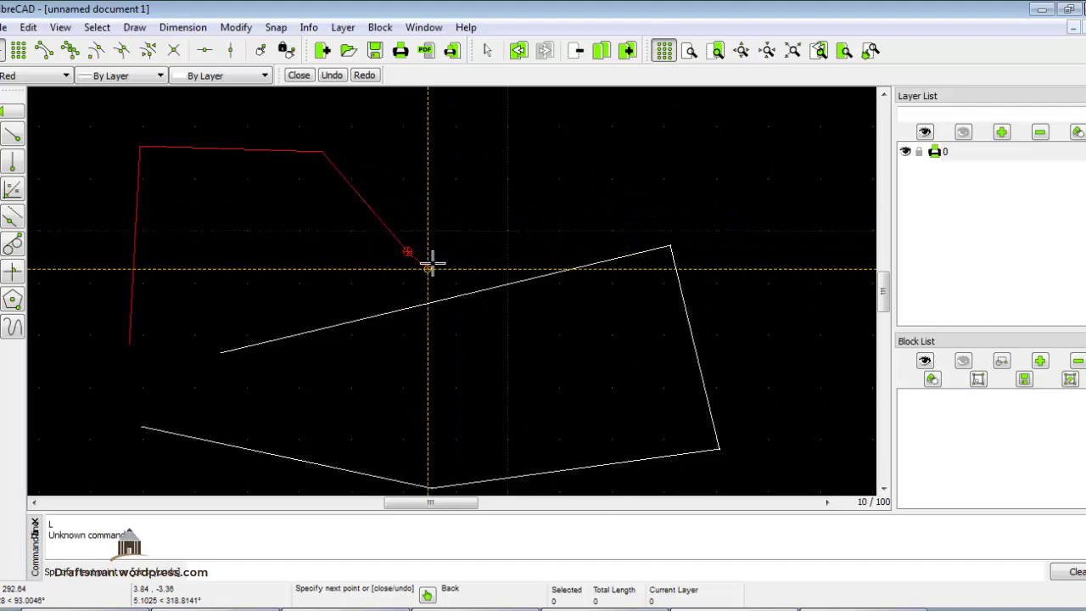
pyautogui.click(566, 146)
pyautogui.press('Escape')
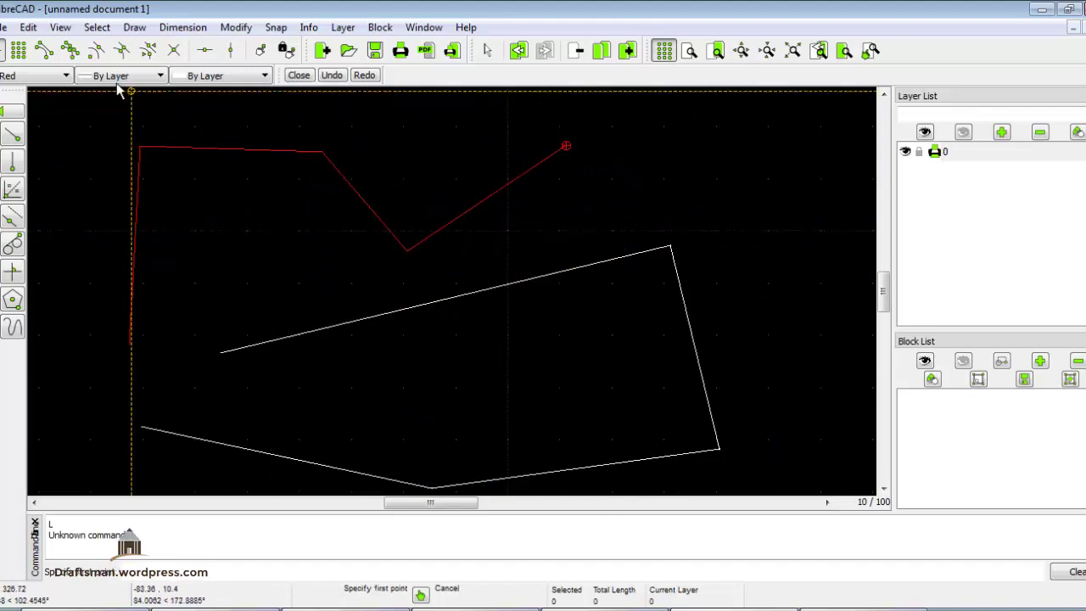
# Step: Set the lineweight to 0.60mm and the line type to Dot (small)
pyautogui.click(127, 75)
pyautogui.scroll(-3, 132, 178)
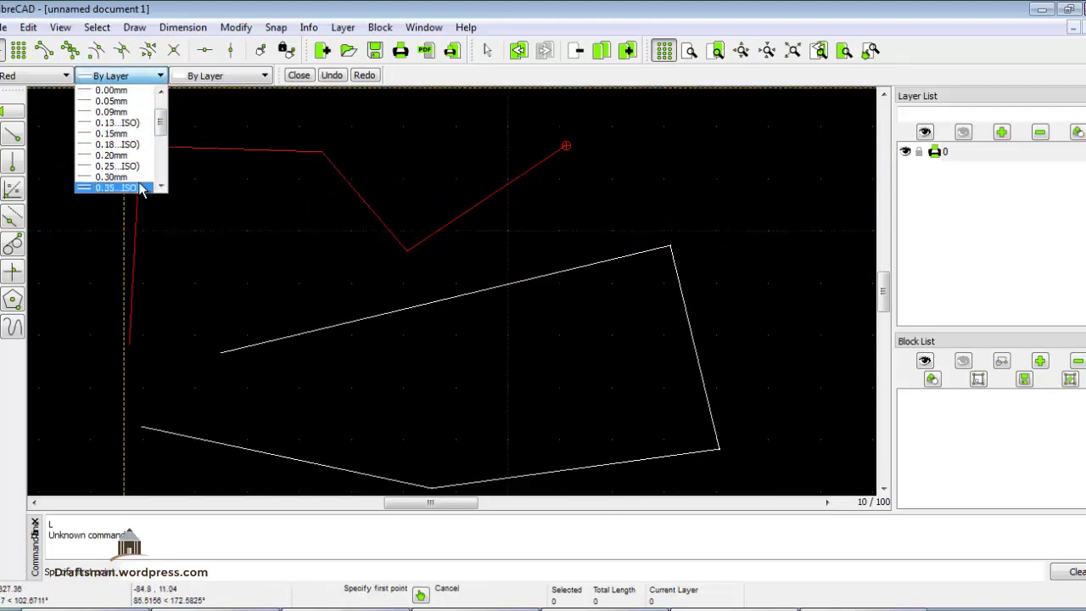
pyautogui.click(111, 167)
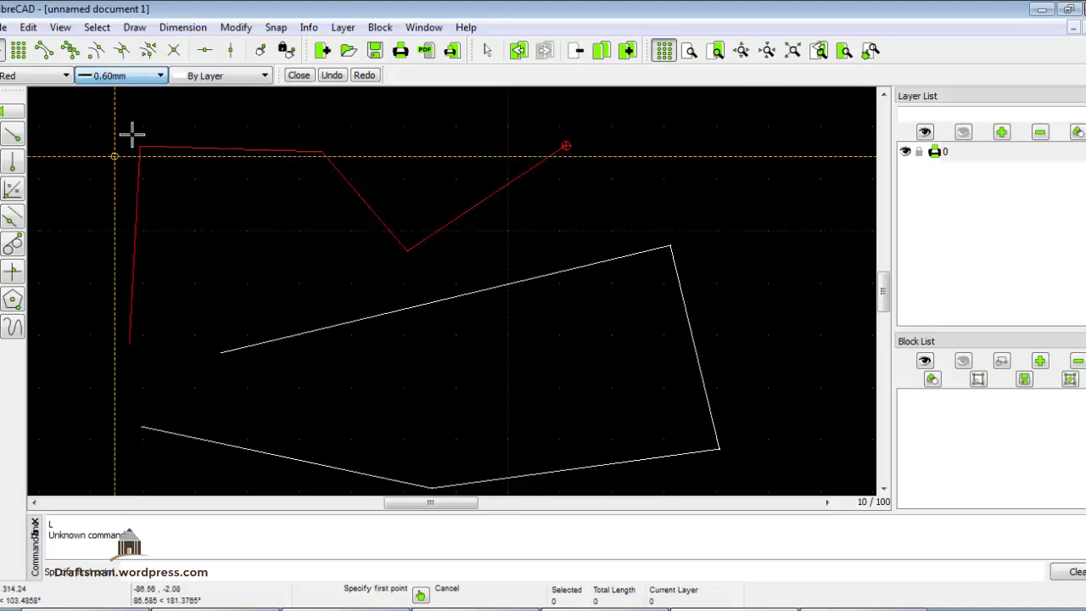
pyautogui.click(193, 76)
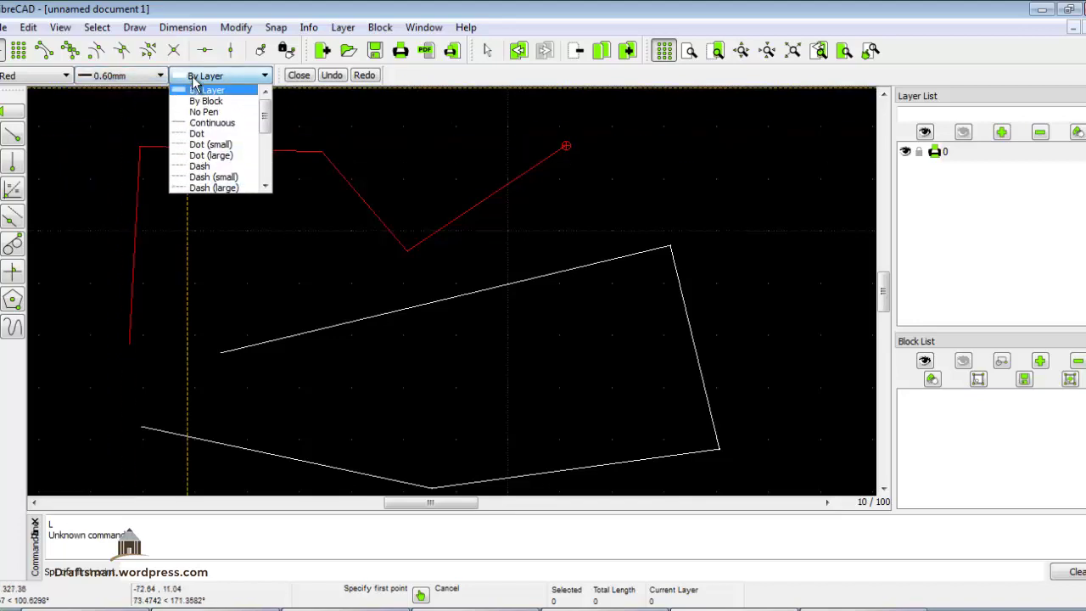
pyautogui.click(209, 144)
# Step: Draw a dotted three-segment chain wrapping around the white shape's right and bottom
pyautogui.click(657, 91)
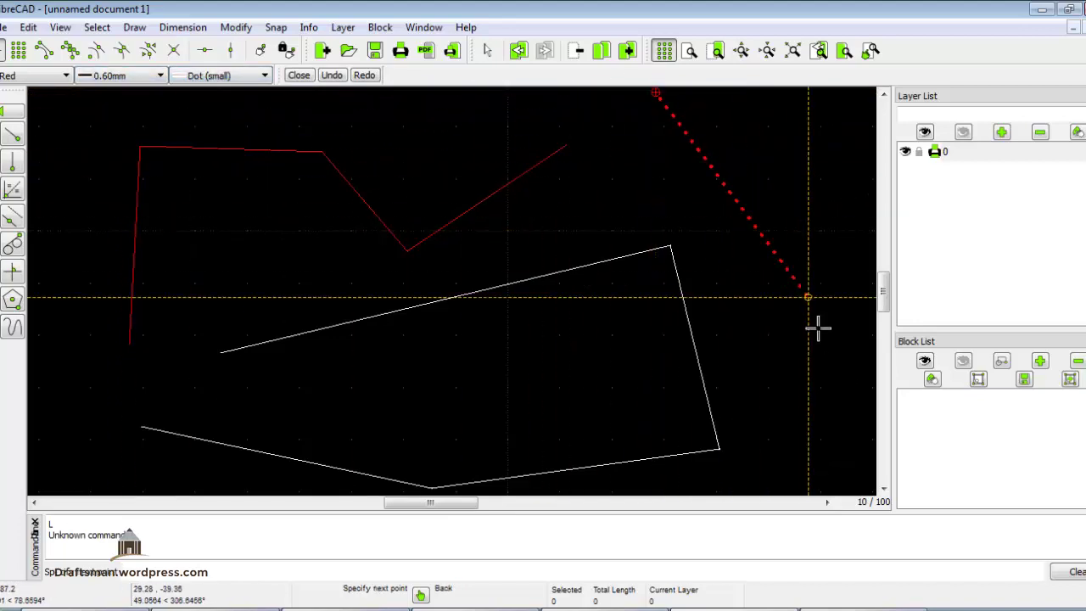
pyautogui.click(845, 408)
pyautogui.scroll(-2, 538, 272)
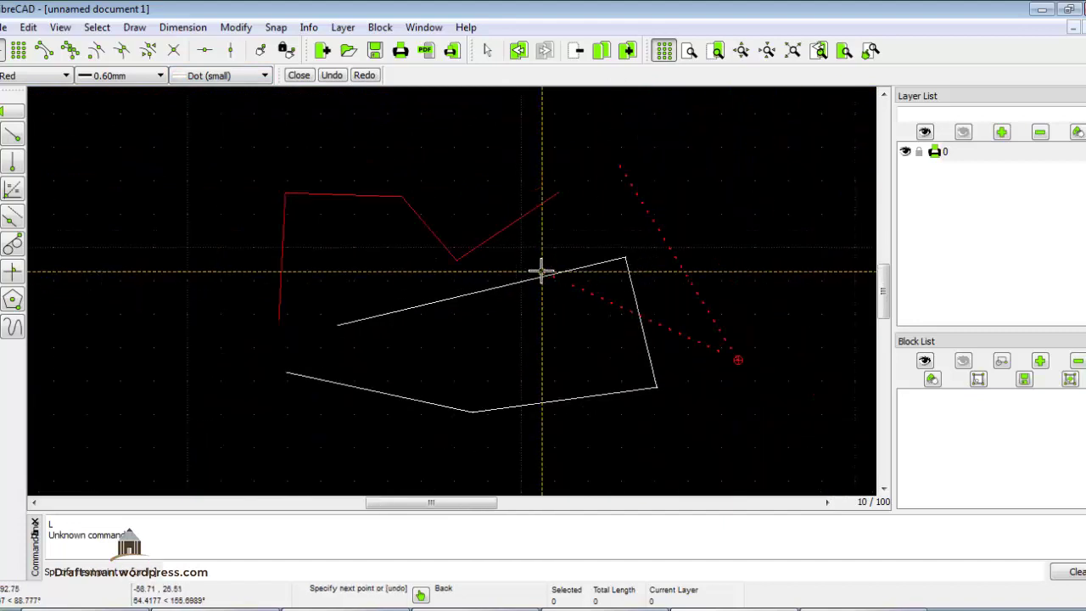
pyautogui.click(520, 458)
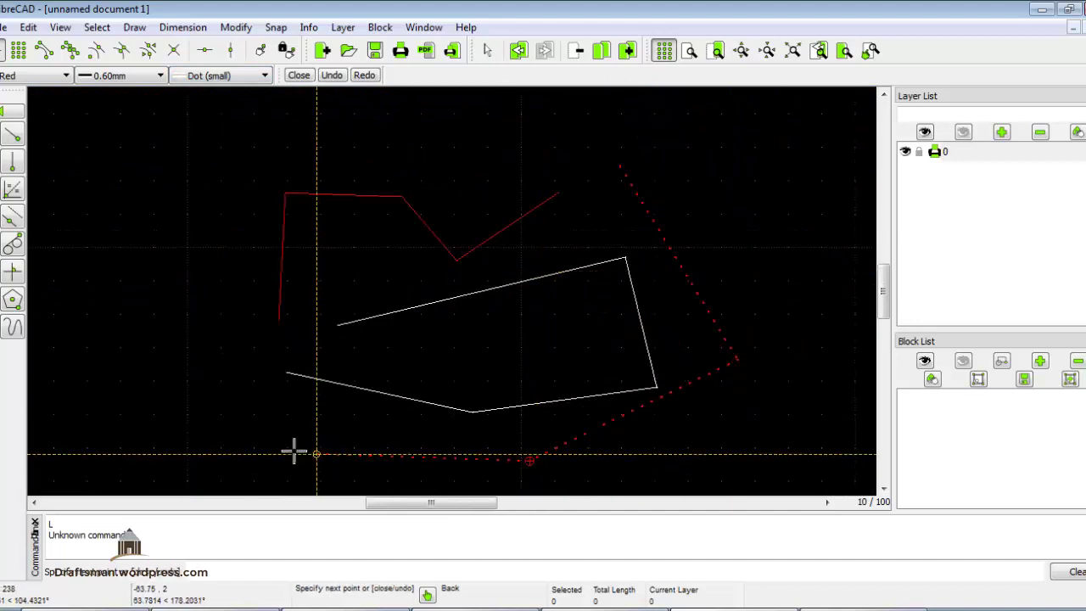
pyautogui.click(177, 327)
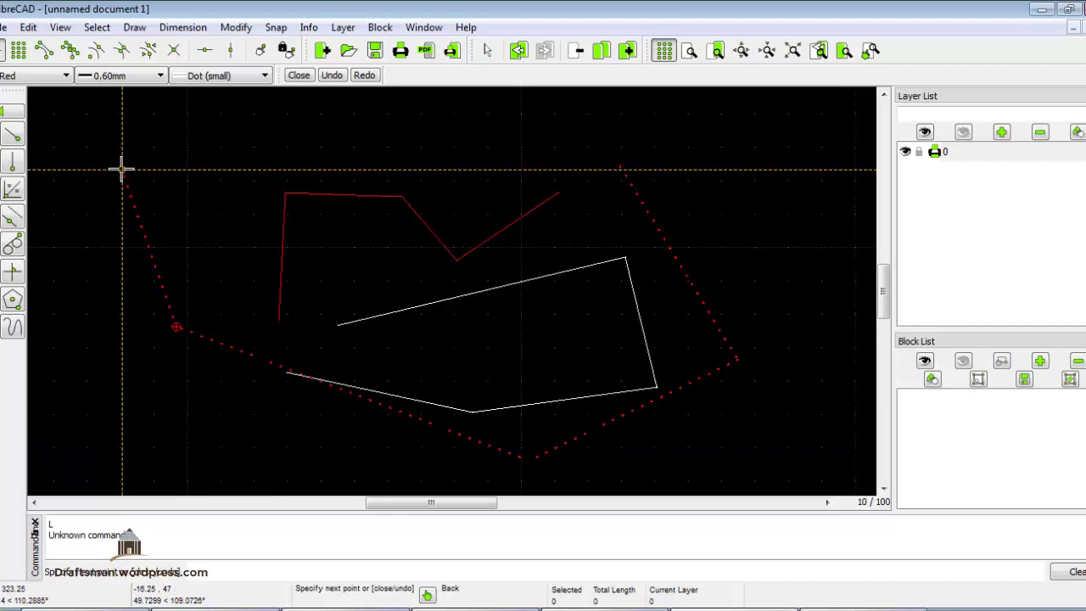
pyautogui.rightClick(122, 169)
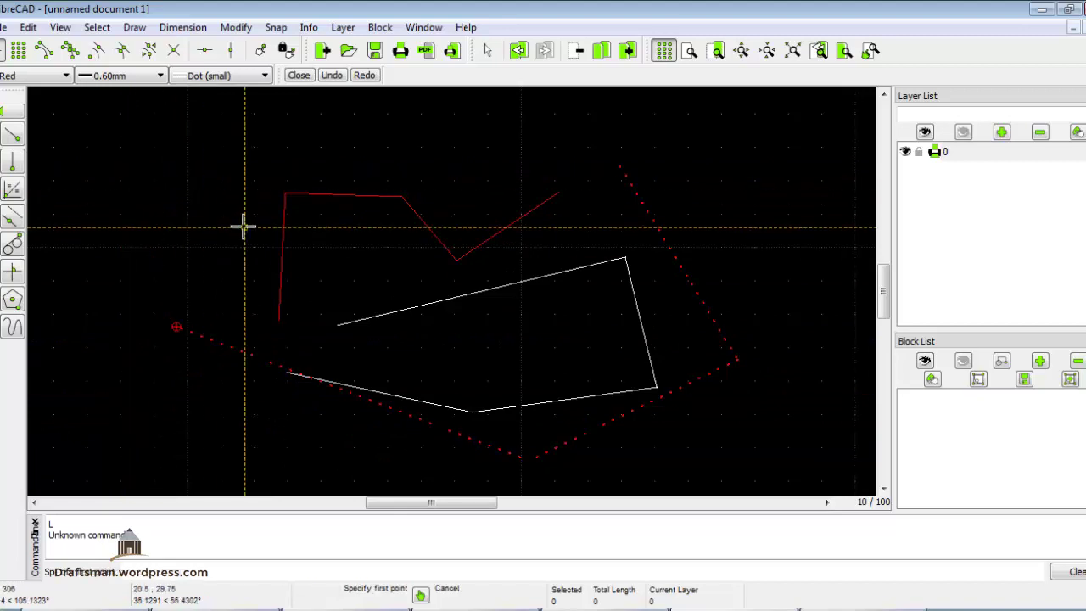
pyautogui.rightClick(30, 158)
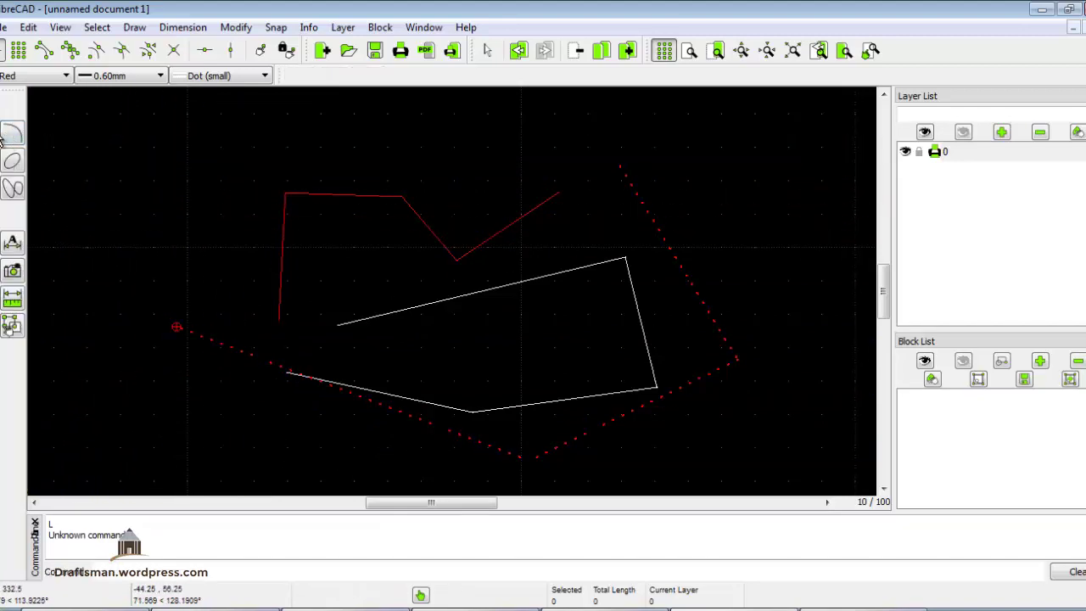
# Step: Draw 45° lines of length 50, snapping one to the red polyline's top-left endpoint
pyautogui.click(4, 134)
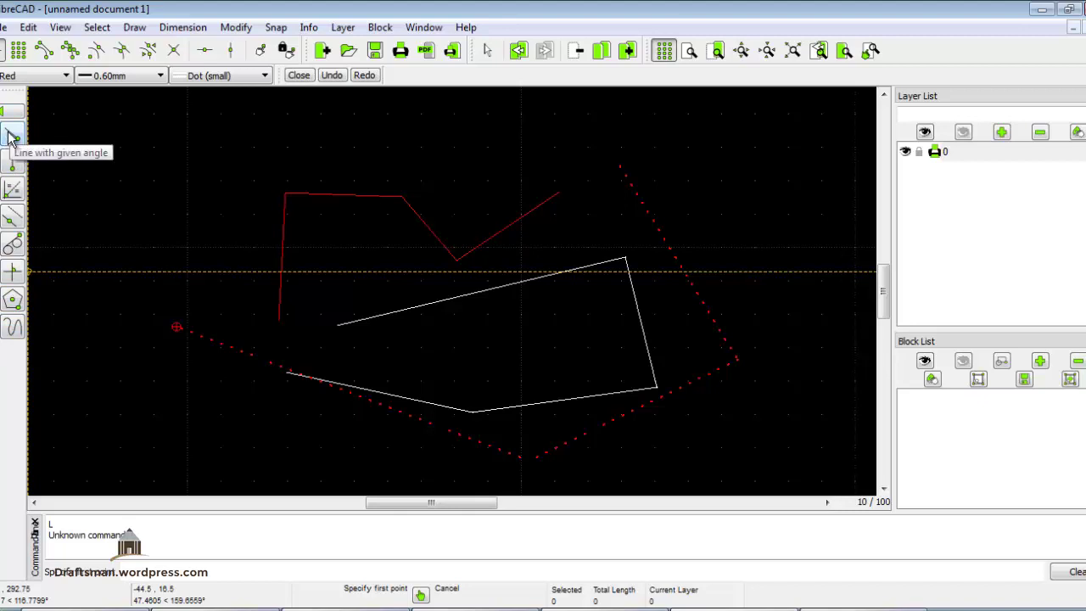
pyautogui.click(12, 138)
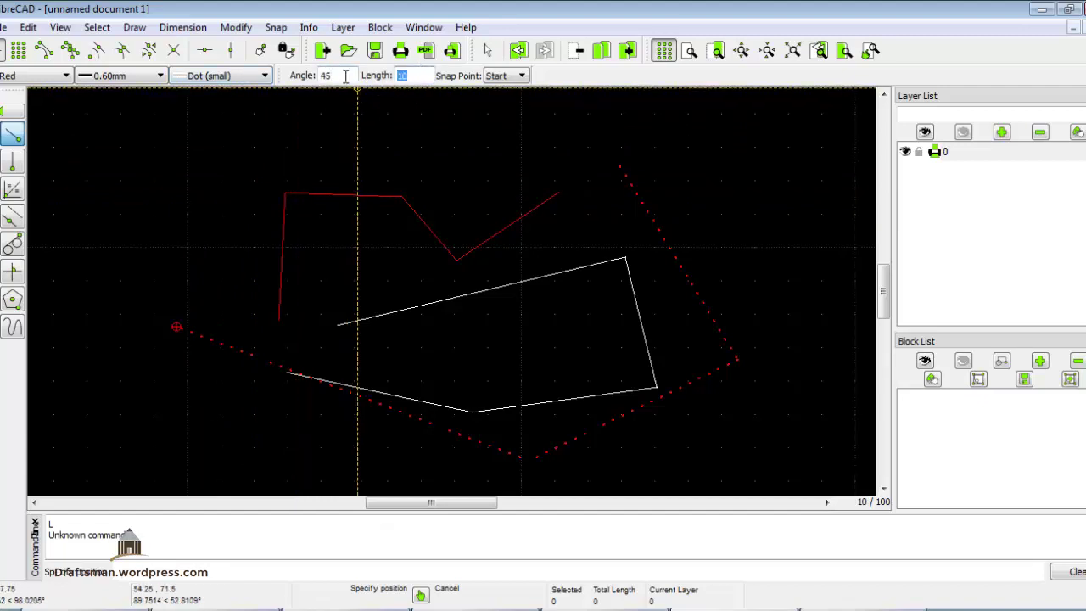
pyautogui.write('50')
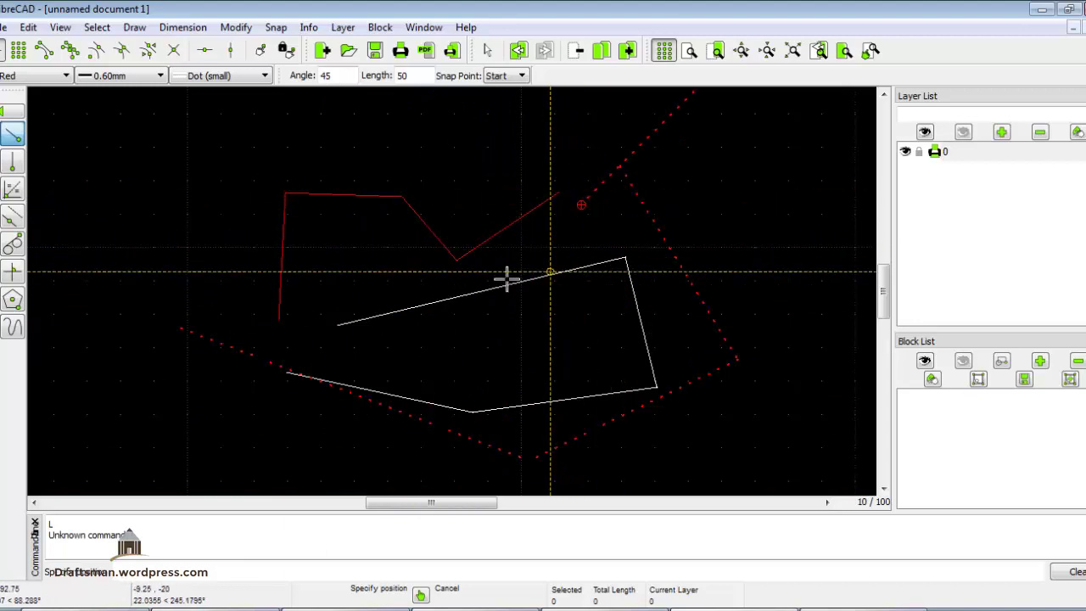
pyautogui.scroll(-2, 238, 254)
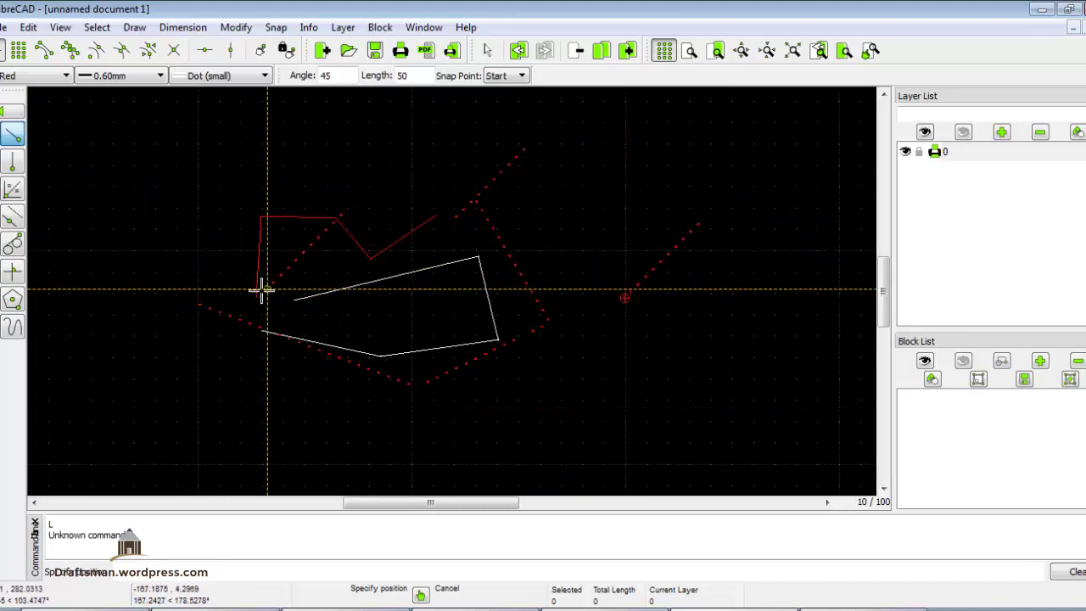
pyautogui.click(44, 50)
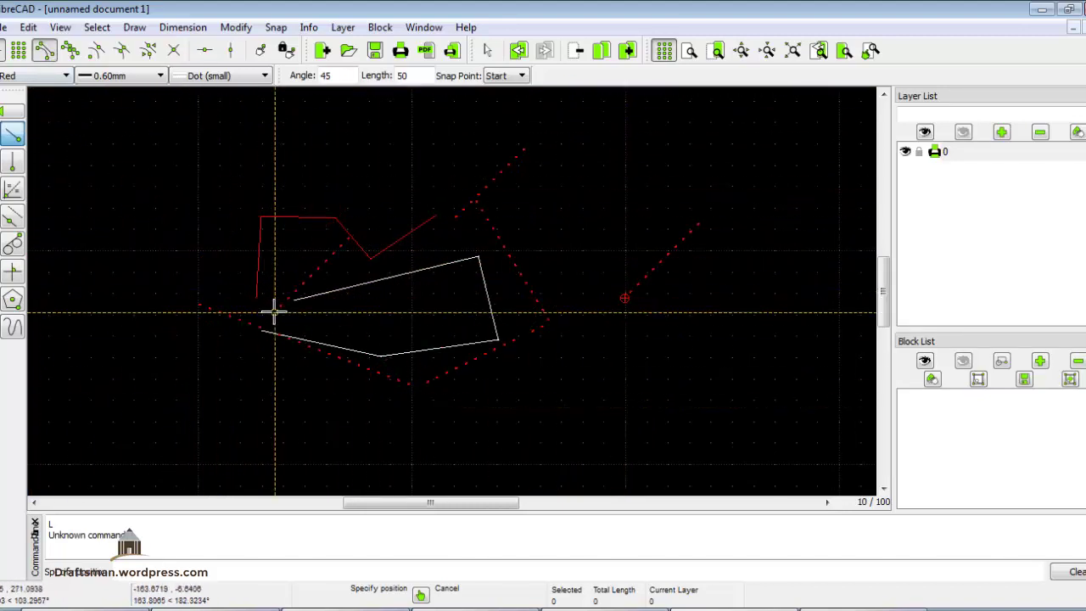
pyautogui.click(259, 218)
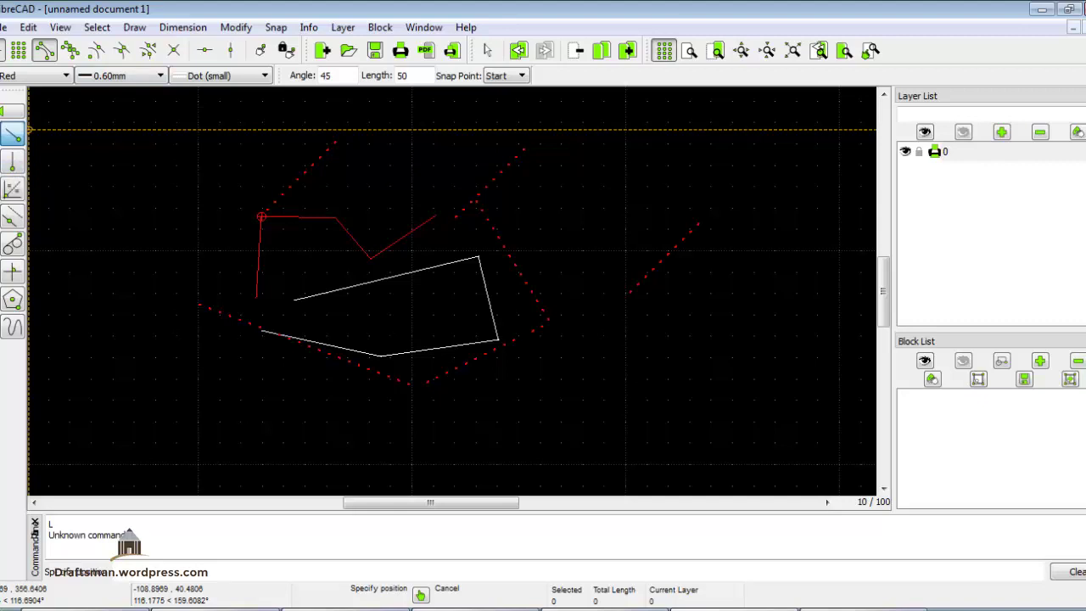
# Step: Draw a rectangle from the lower-left to the upper-right, enclosing all existing lines
pyautogui.click(13, 188)
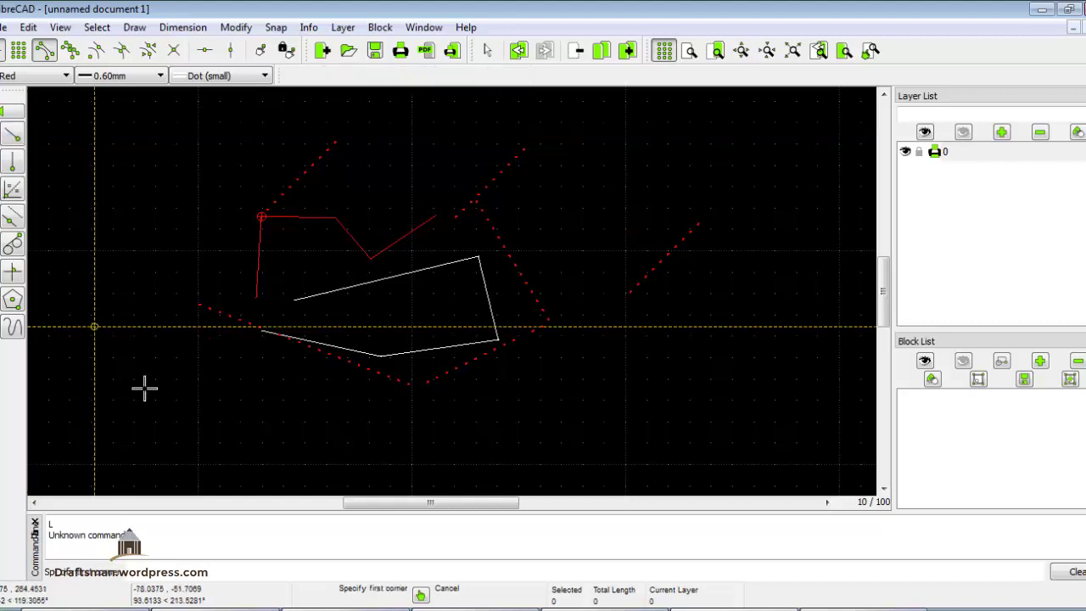
pyautogui.click(185, 426)
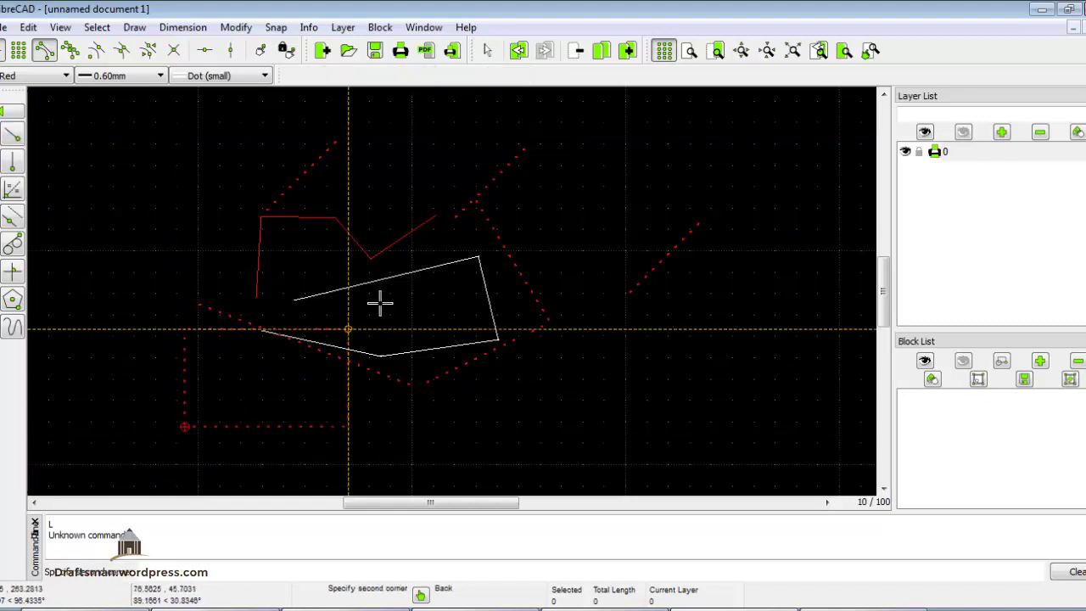
pyautogui.click(738, 123)
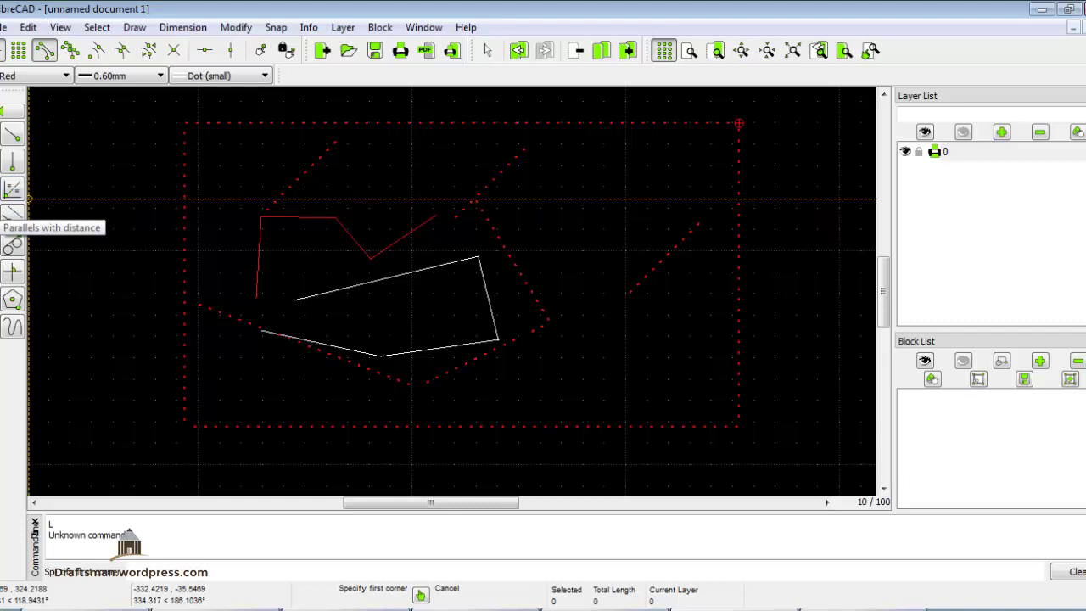
# Step: Add parallels 10 units outside the rectangle's left and top edges
pyautogui.click(13, 214)
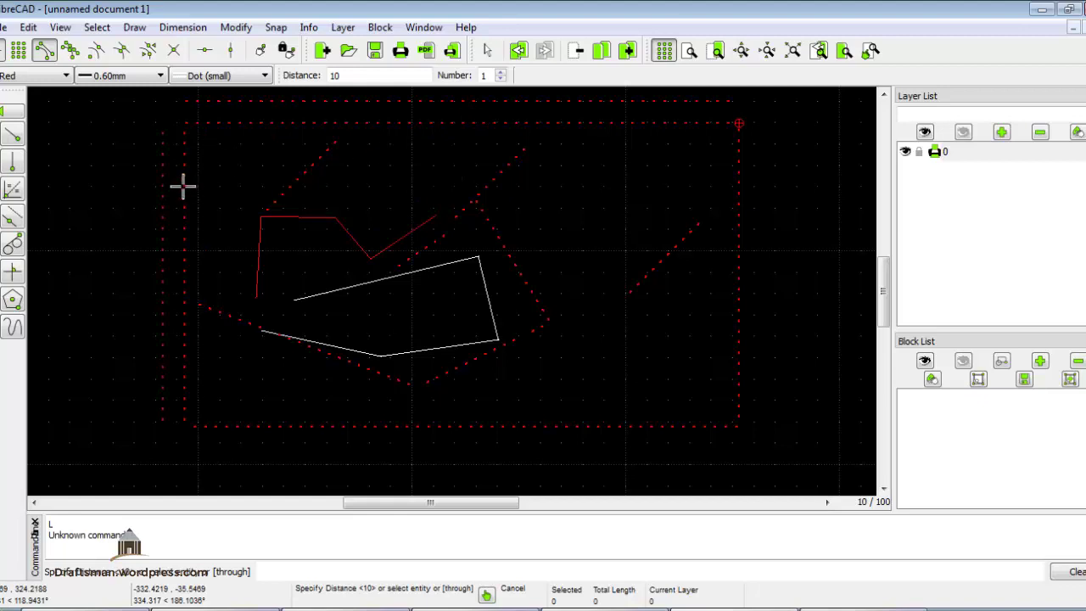
pyautogui.click(12, 302)
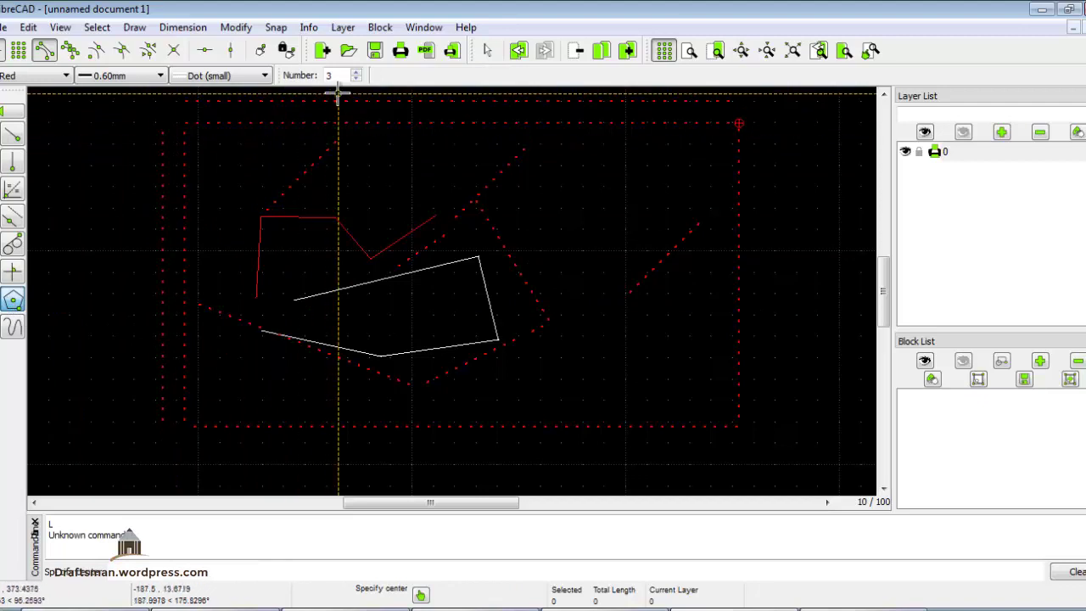
# Step: Draw a polygon centred right of the white shape, then seven-sided two-corner polygons at upper left
pyautogui.click(665, 363)
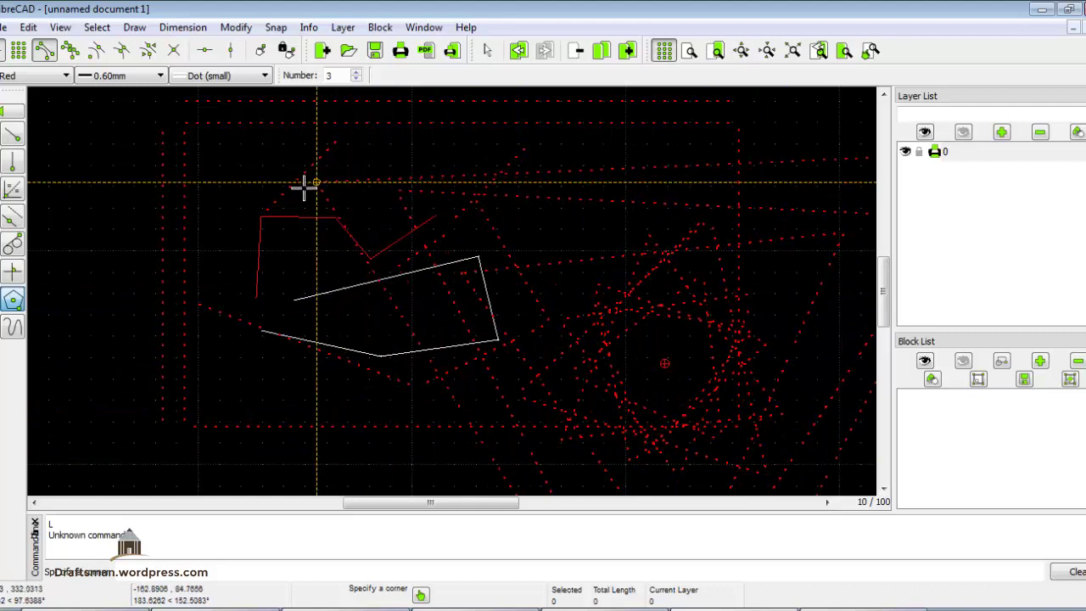
pyautogui.click(254, 417)
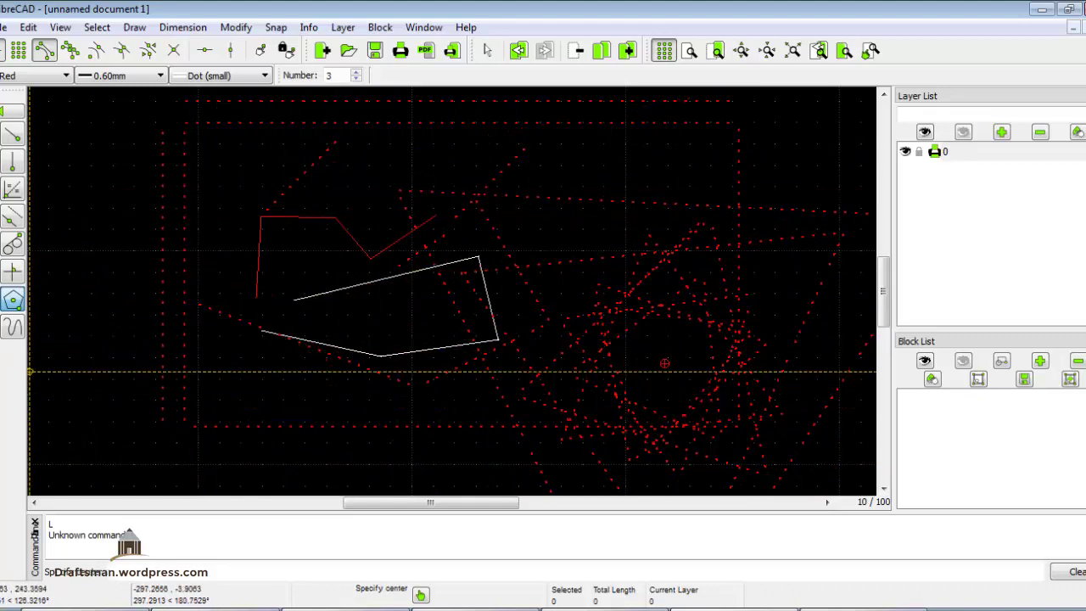
pyautogui.click(7, 335)
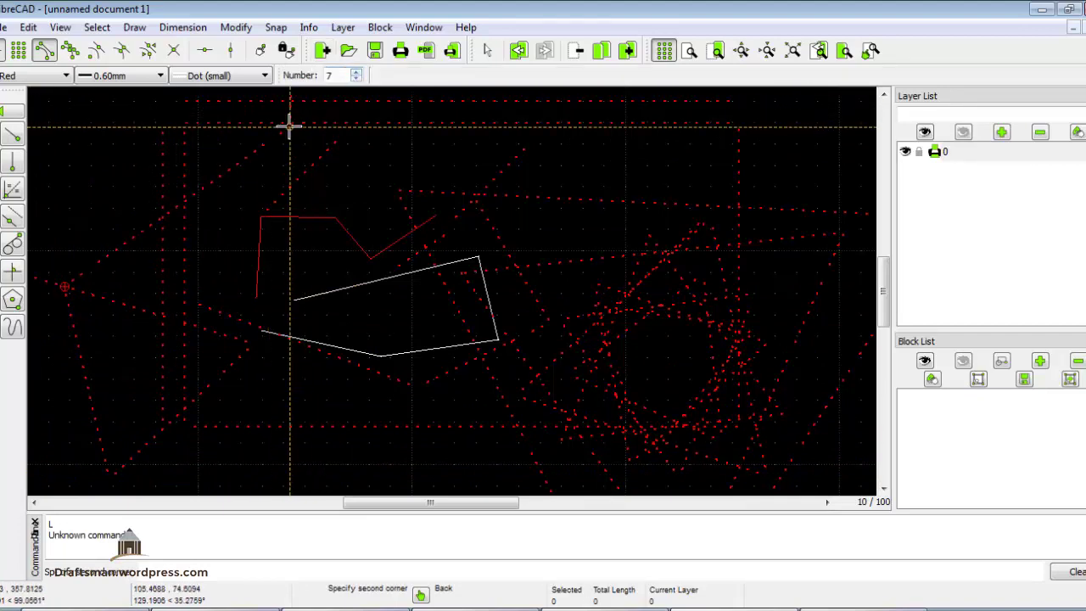
pyautogui.rightClick(218, 177)
pyautogui.click(233, 154)
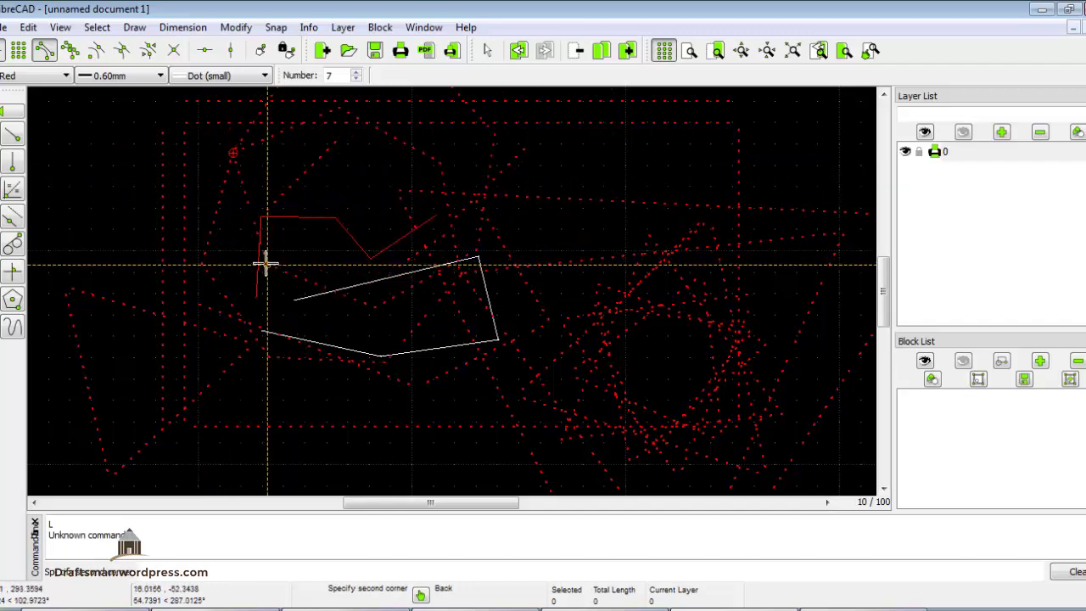
pyautogui.rightClick(325, 427)
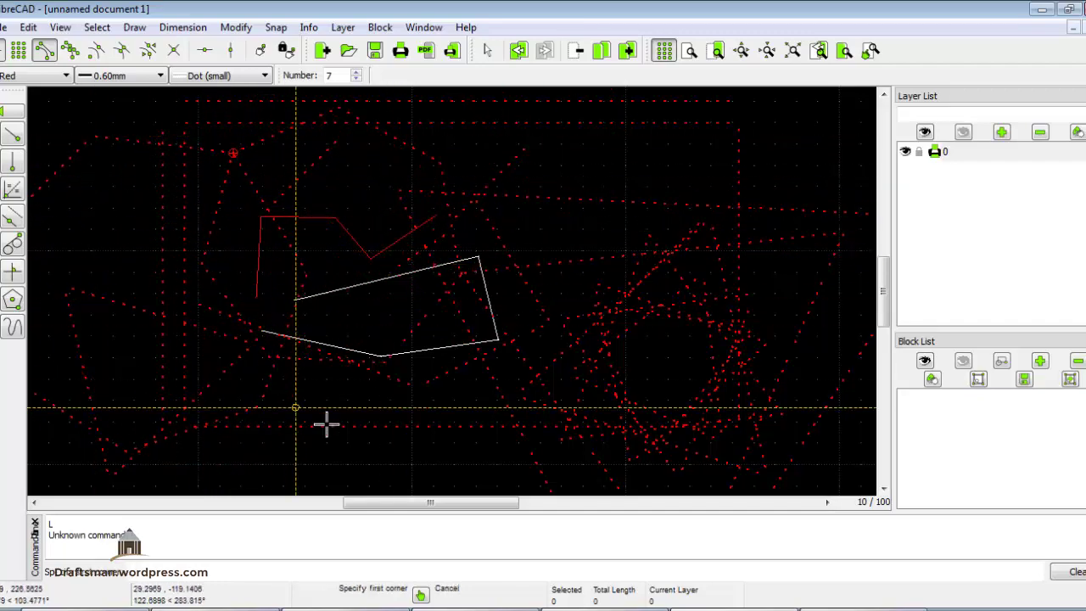
pyautogui.scroll(-3, 407, 336)
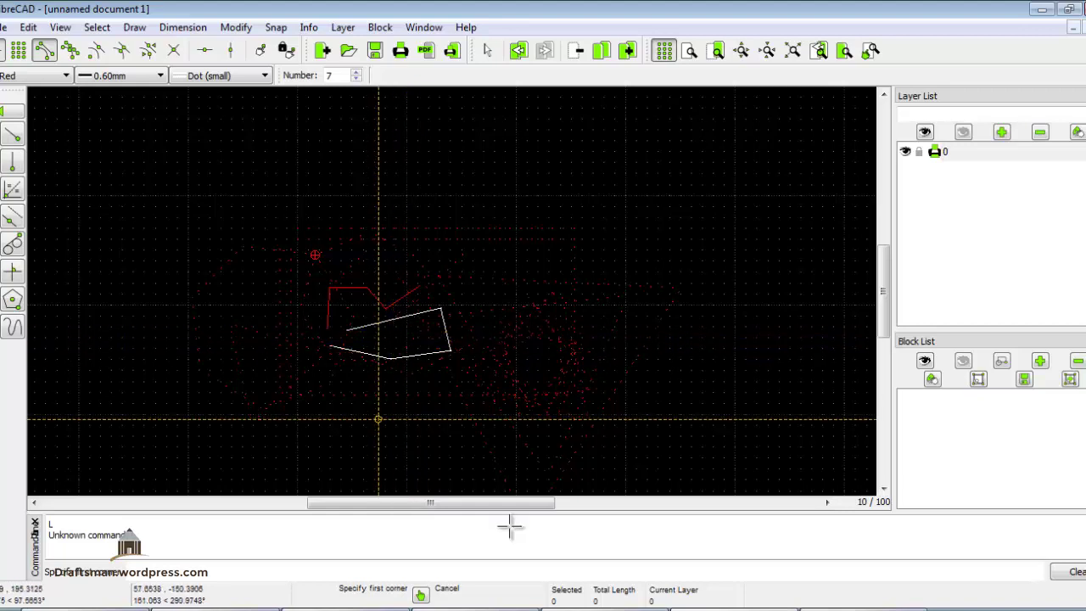
# Step: Open File > Export for Untitled.dxf, keeping the Drawing Exchange DXF 2007 file type
pyautogui.click(5, 27)
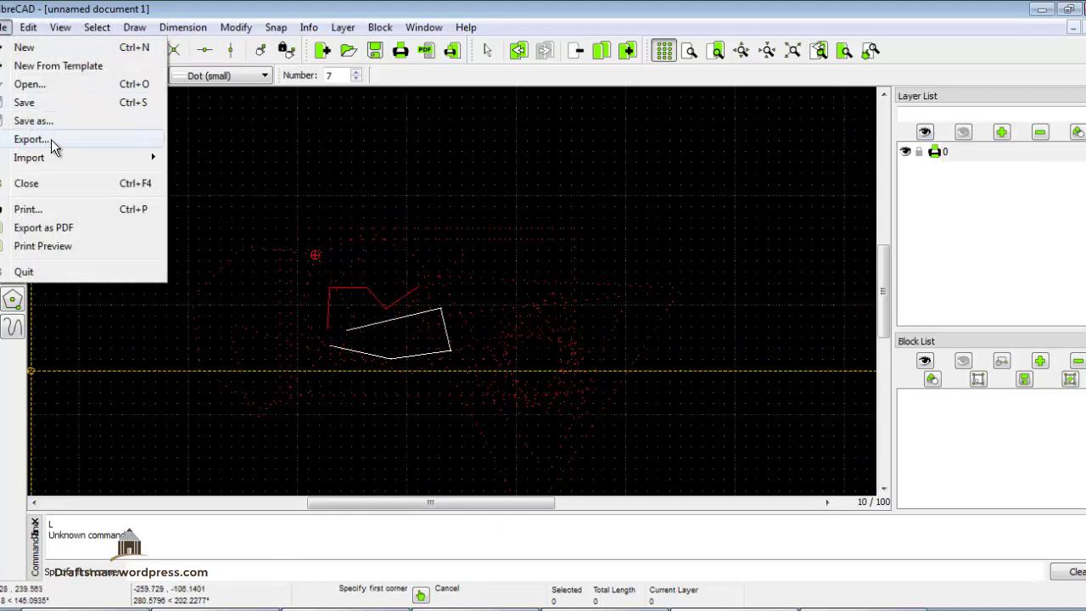
pyautogui.click(59, 102)
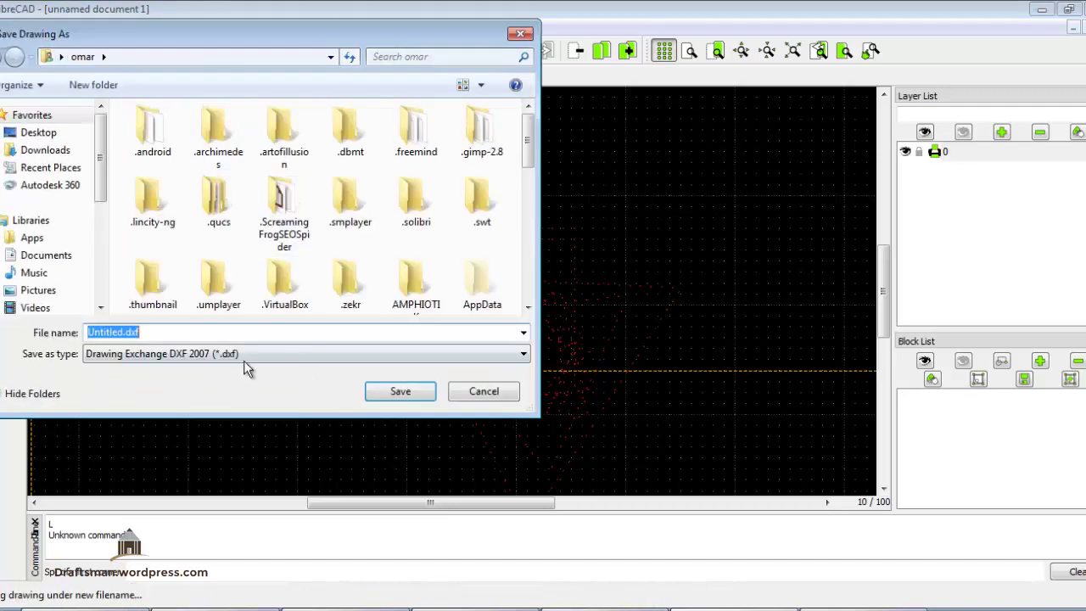
pyautogui.click(245, 356)
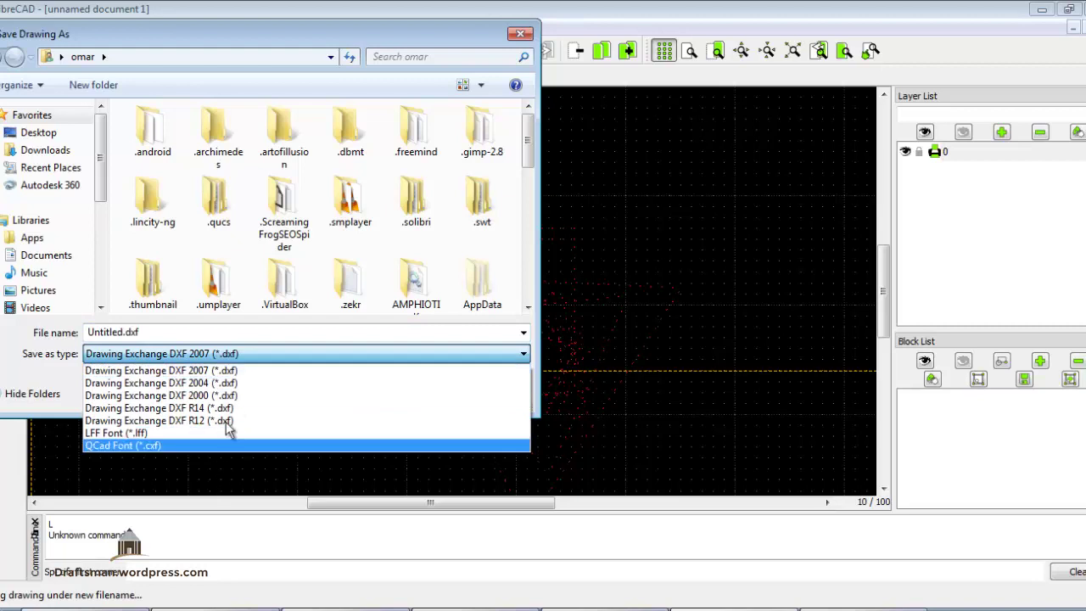
pyautogui.click(265, 354)
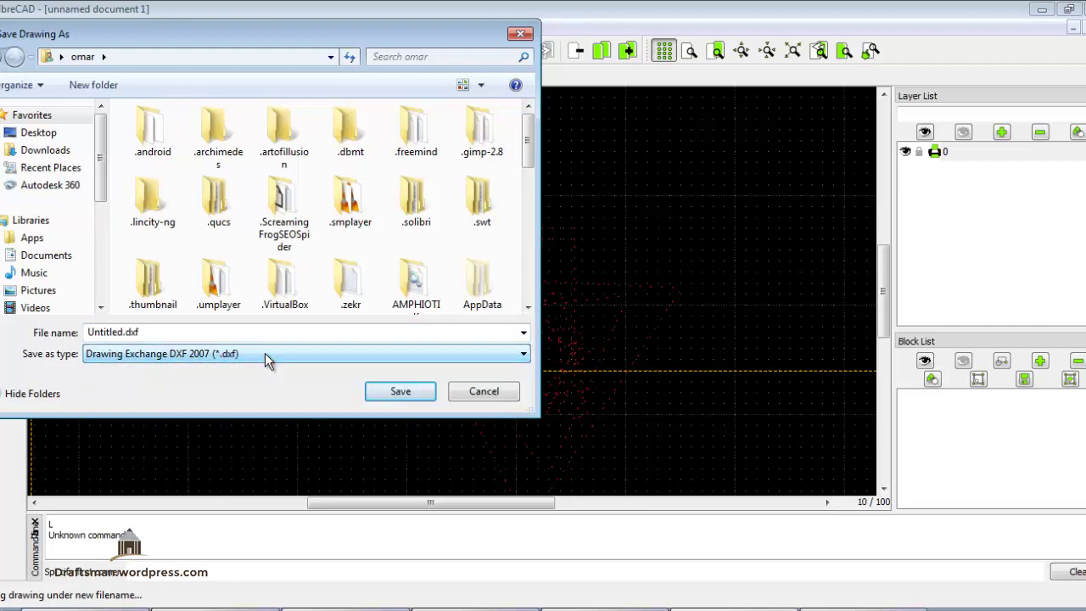
pyautogui.click(265, 353)
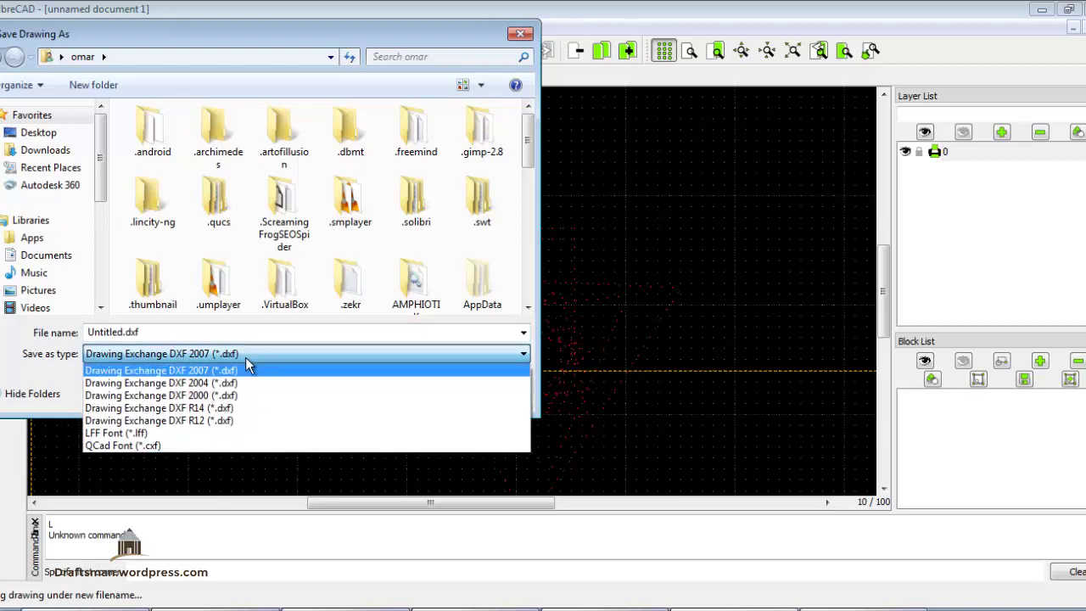
pyautogui.click(315, 350)
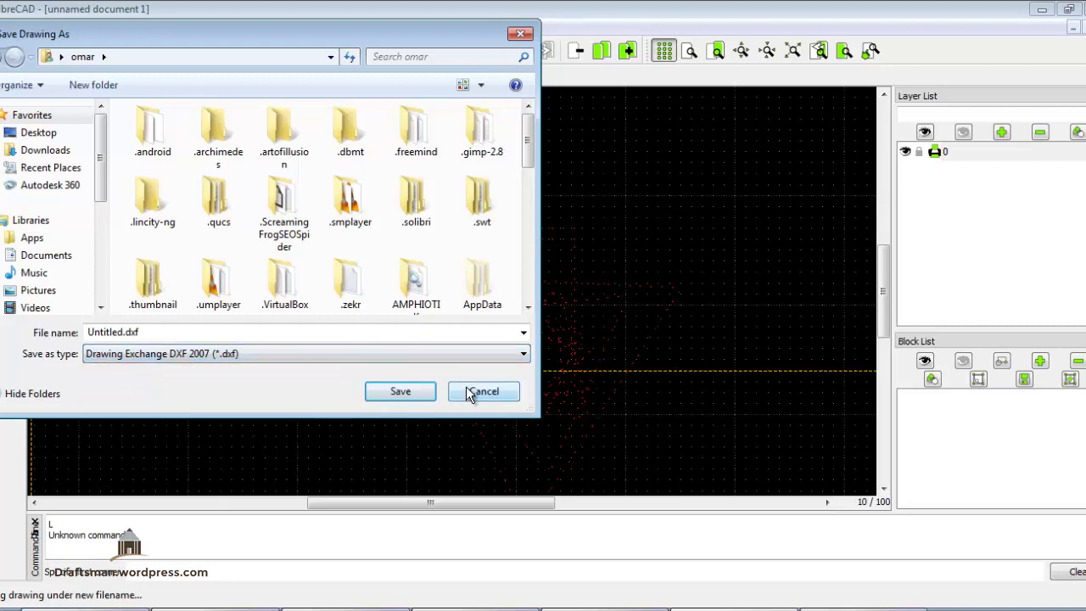